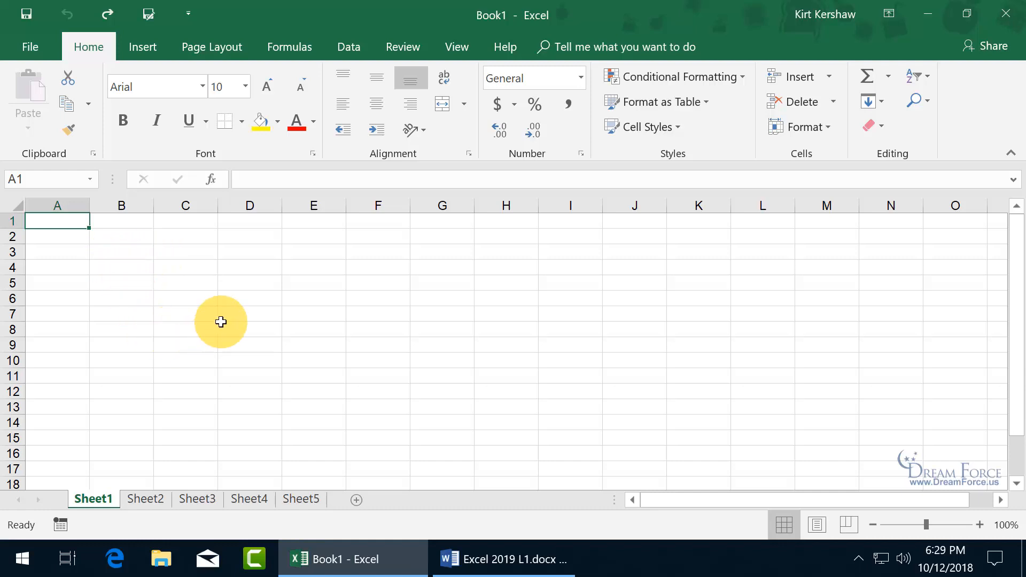
Enter the column headings Months, Sales, Expenses and Profits in cells A2 through D2
left_click(66, 239)
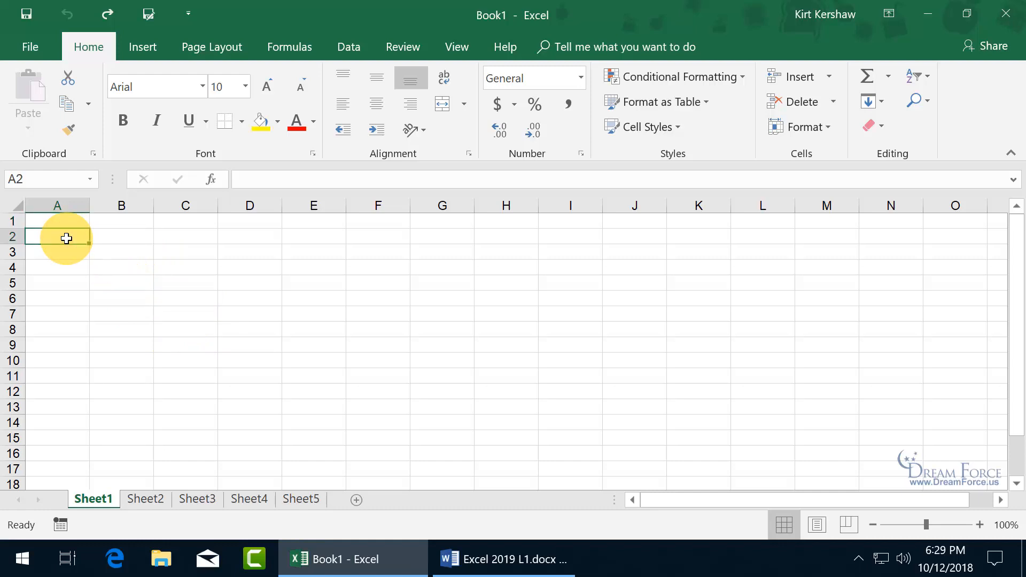
type("Months")
key("Tab")
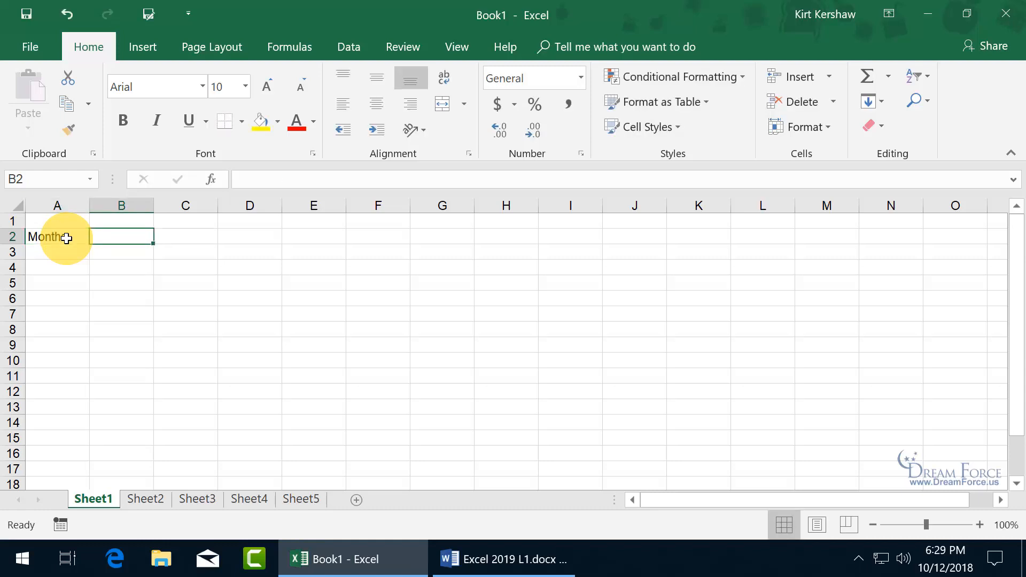
type("Sales")
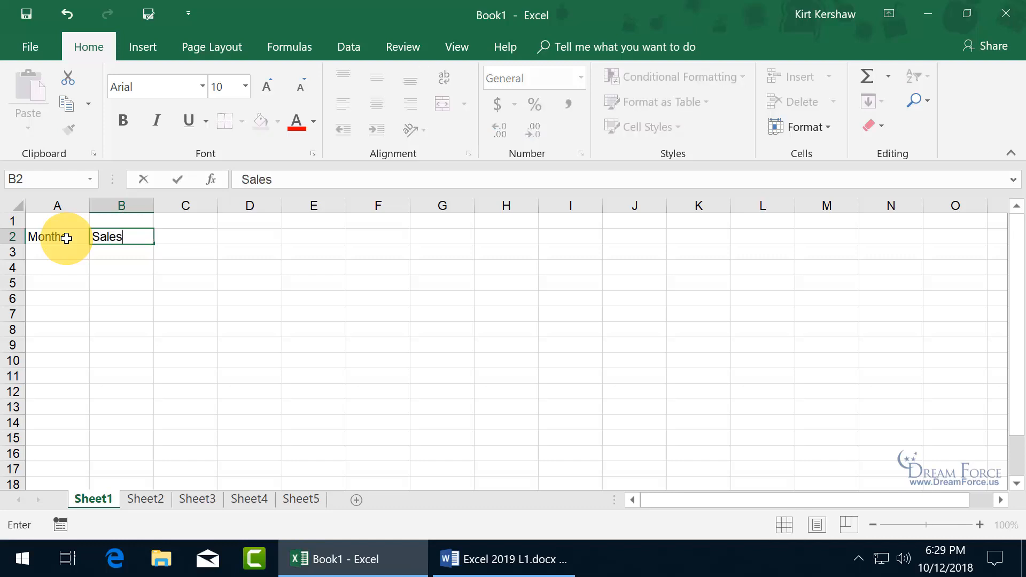
key("Tab")
type("Expenses")
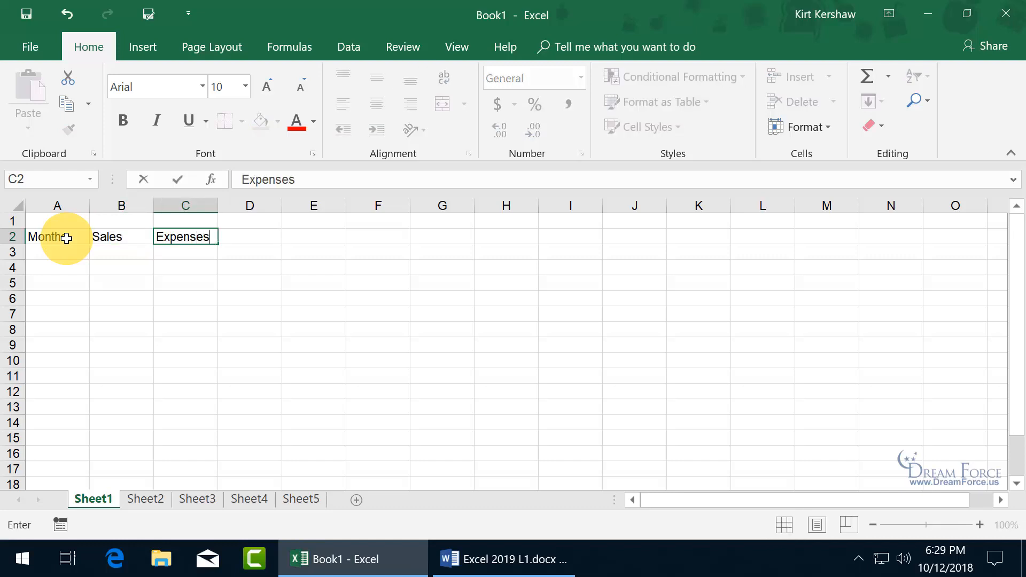
key("Tab")
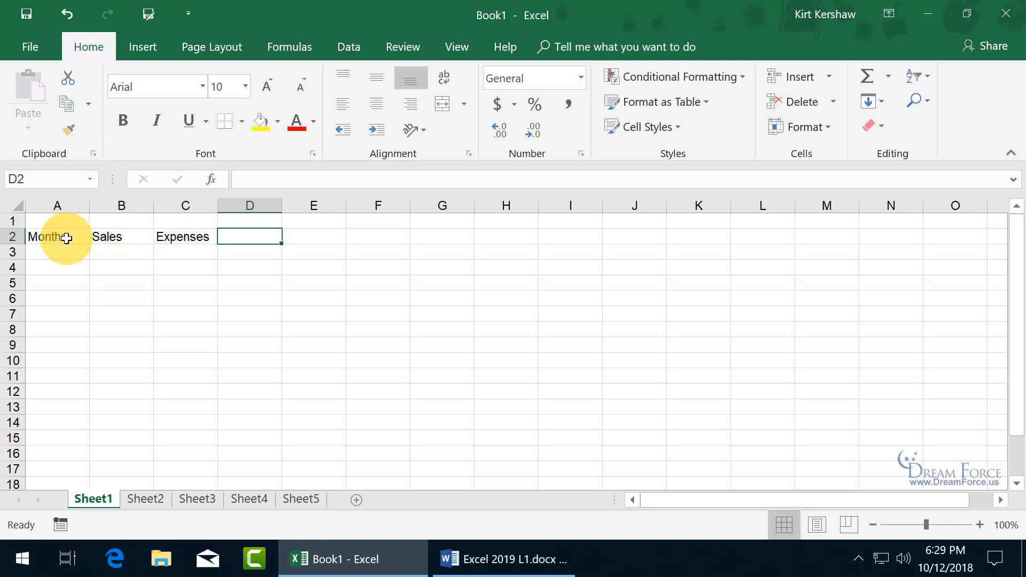
type("Profit")
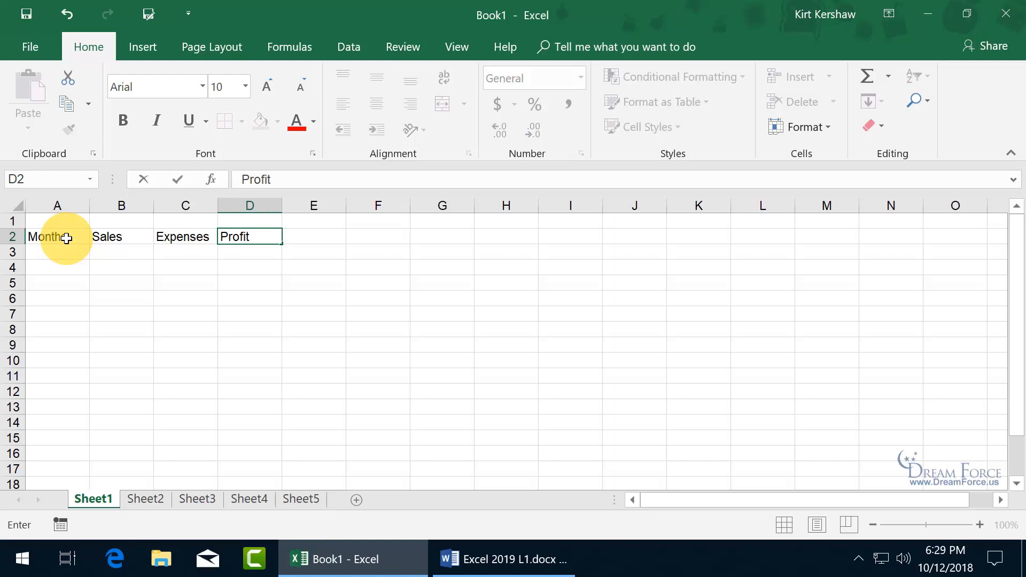
type("s")
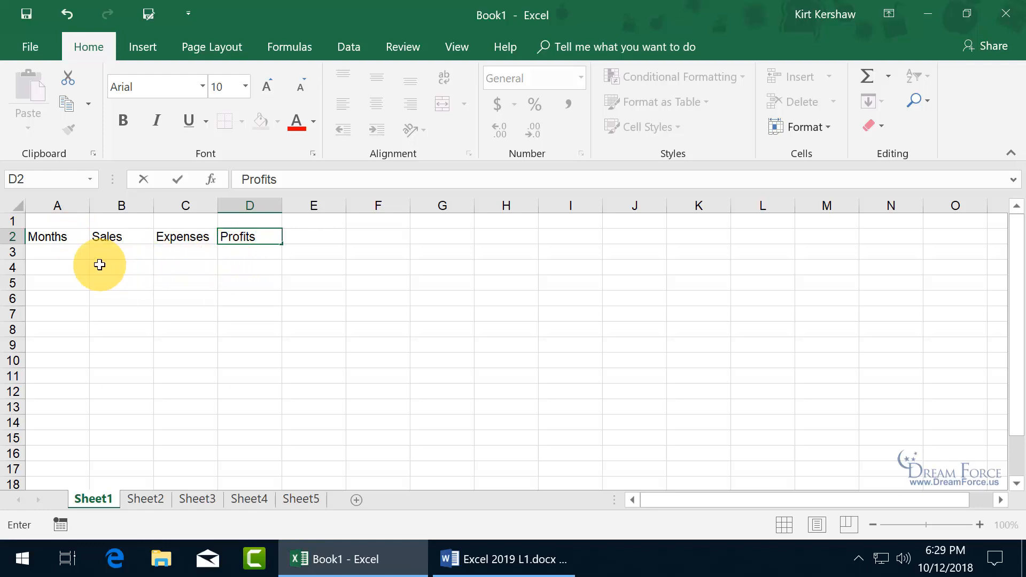
left_click(57, 253)
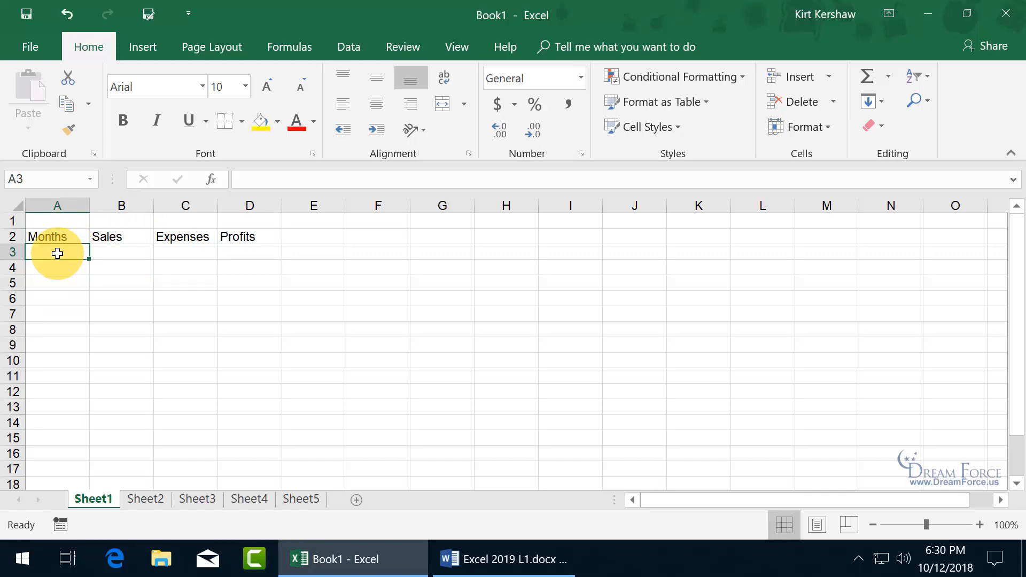
Enter the numbers 1, 2, 3 and 4 across cells F7 through I7
left_click(388, 315)
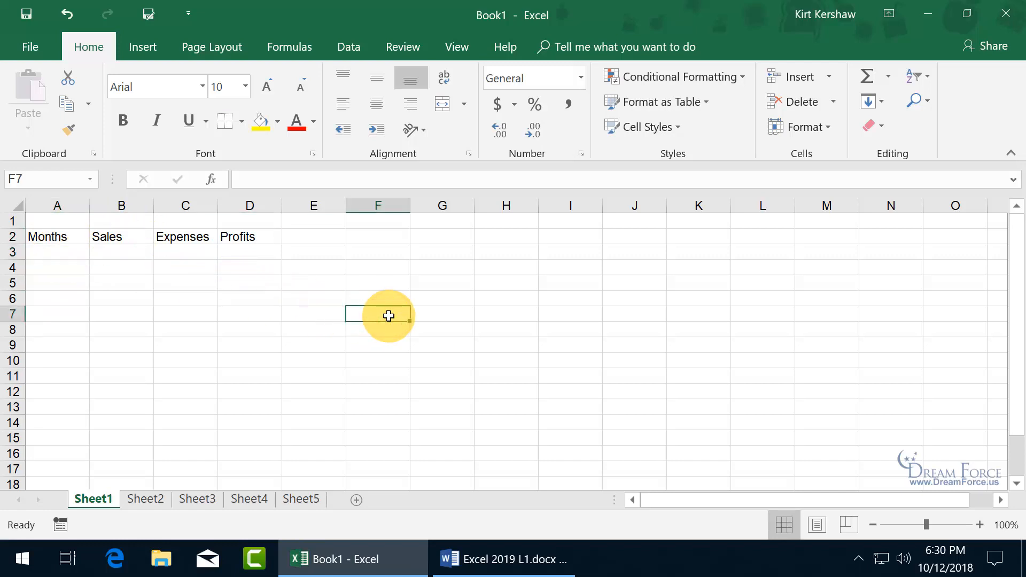
type("1")
key("Tab")
type("2")
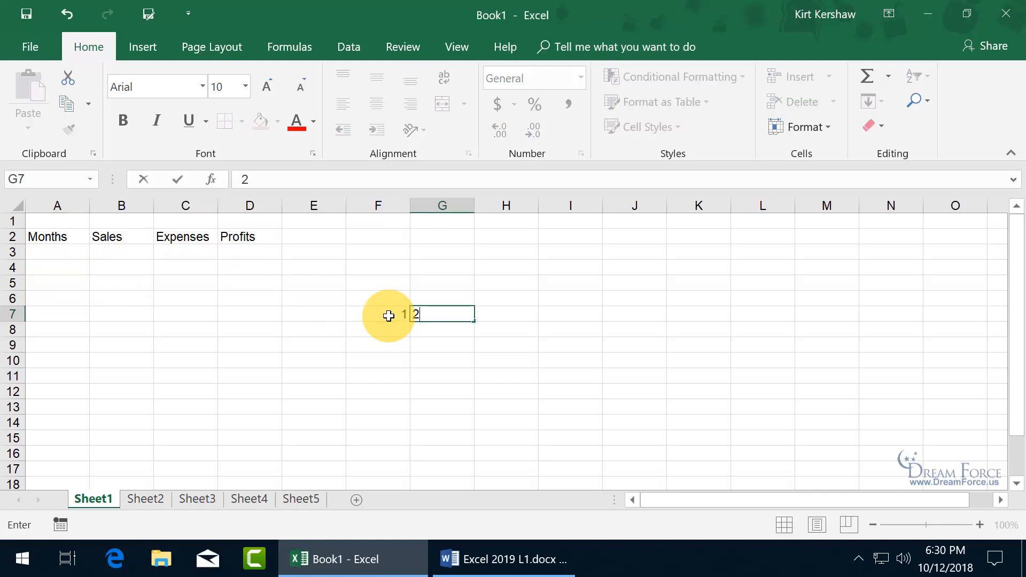
key("Tab")
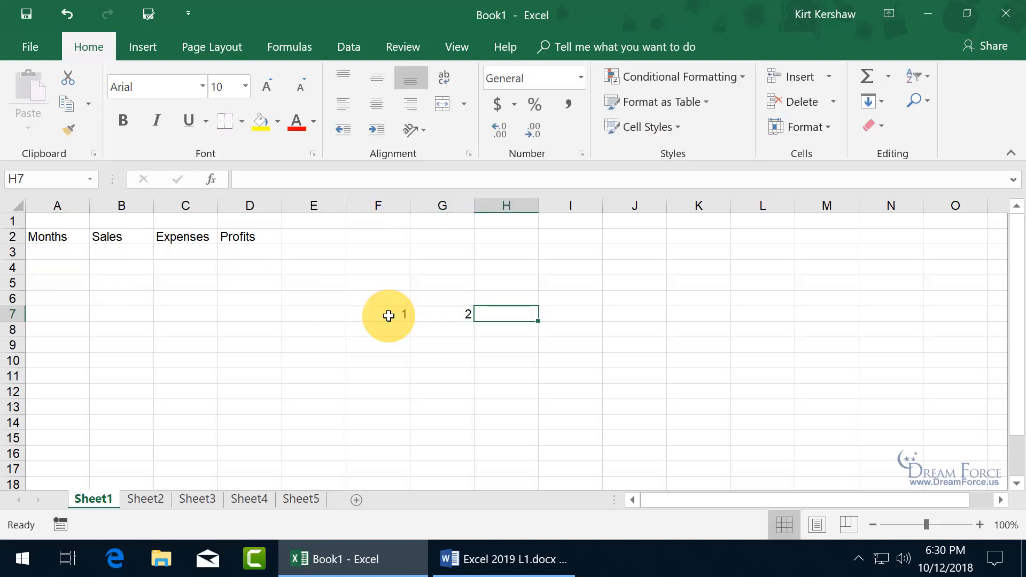
left_click(518, 424)
left_click(530, 315)
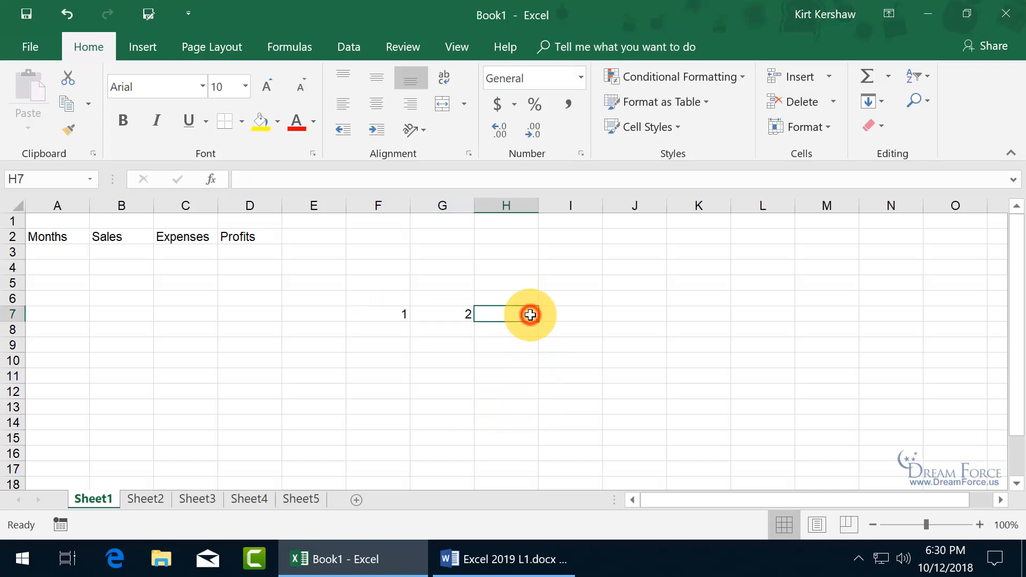
type("3")
key("Tab")
type("4")
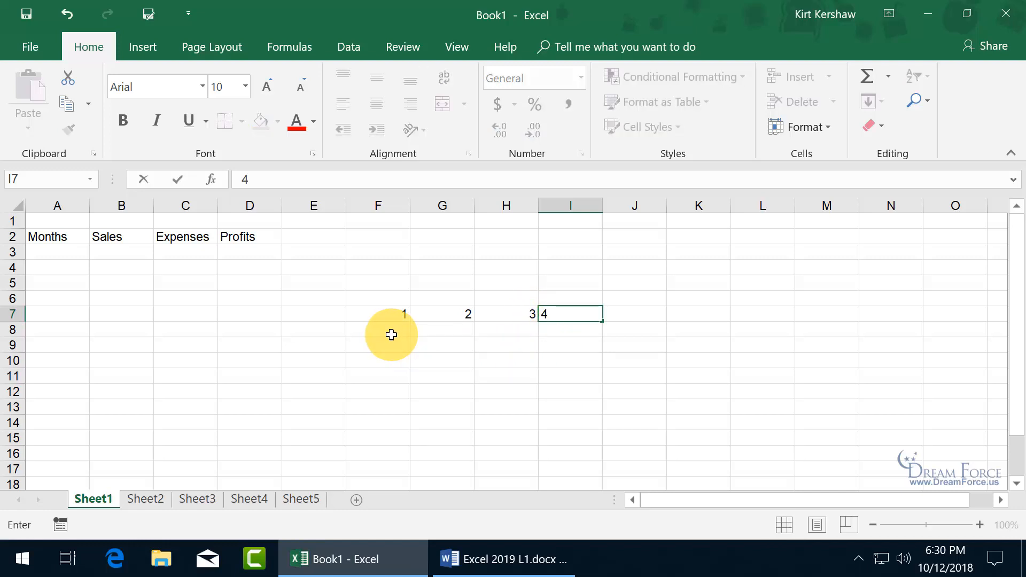
left_click(527, 332)
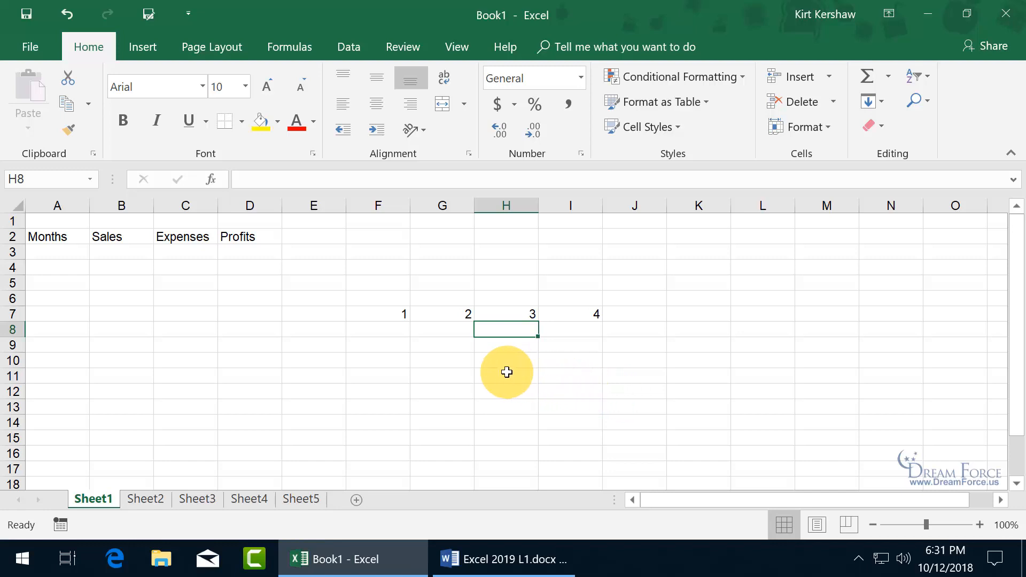
Undo the entry of 4 in cell I7 and redo it
left_click(66, 16)
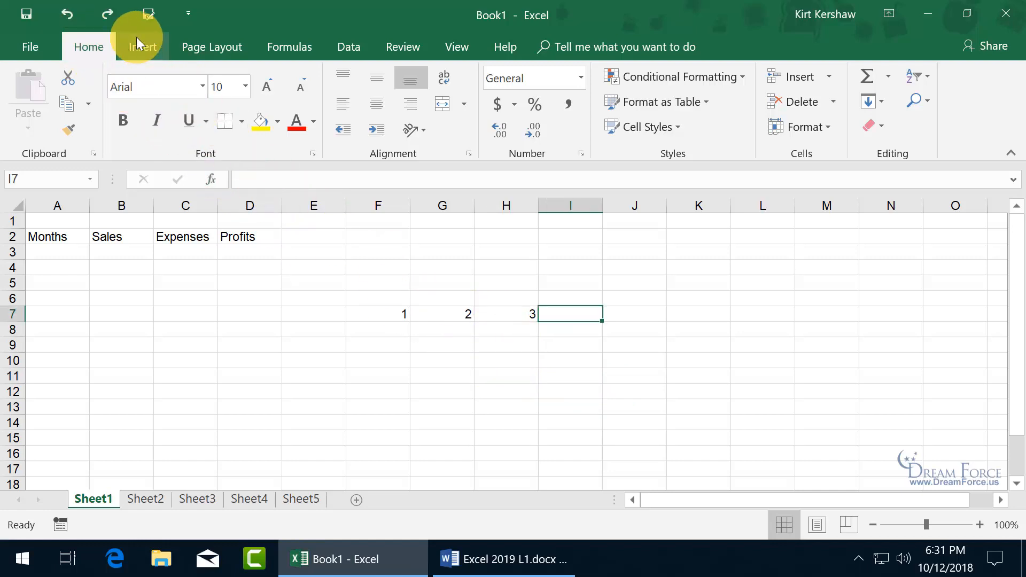
left_click(109, 16)
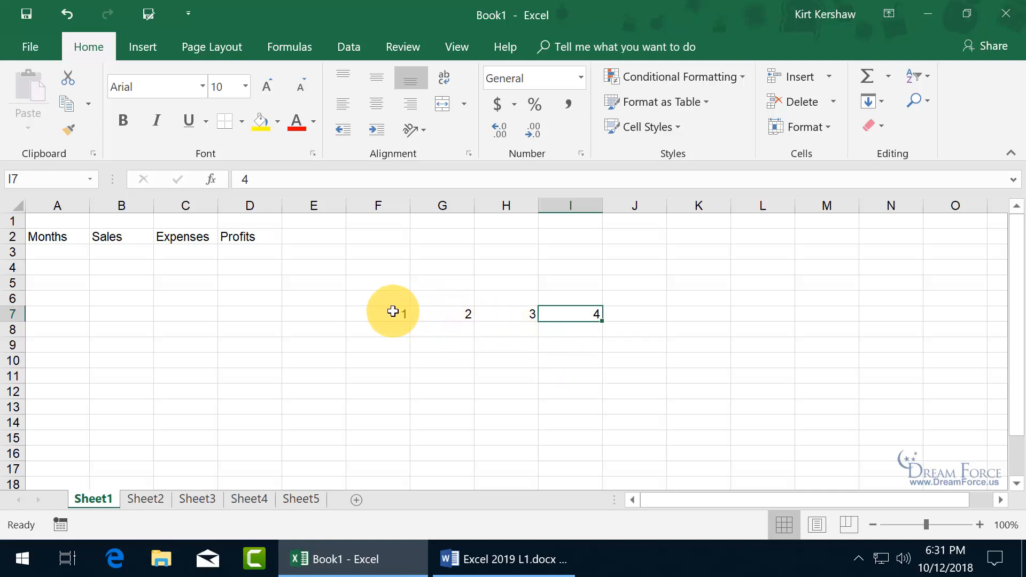
Move the numbers in G7:I7 to I10:K10 and return them to G7:I7
left_click_drag(382, 312, 588, 314)
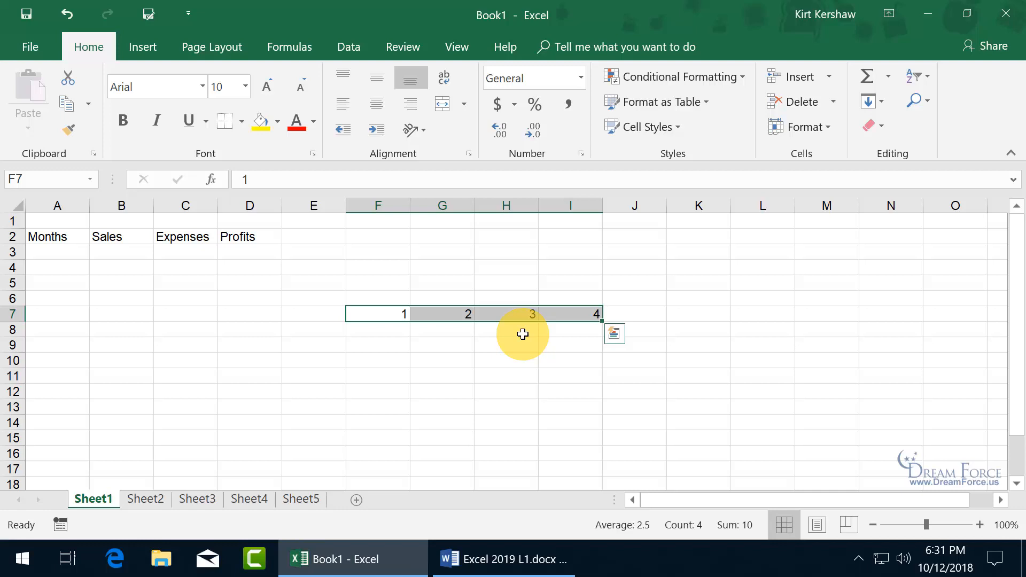
left_click(521, 357)
left_click_drag(458, 311, 577, 312)
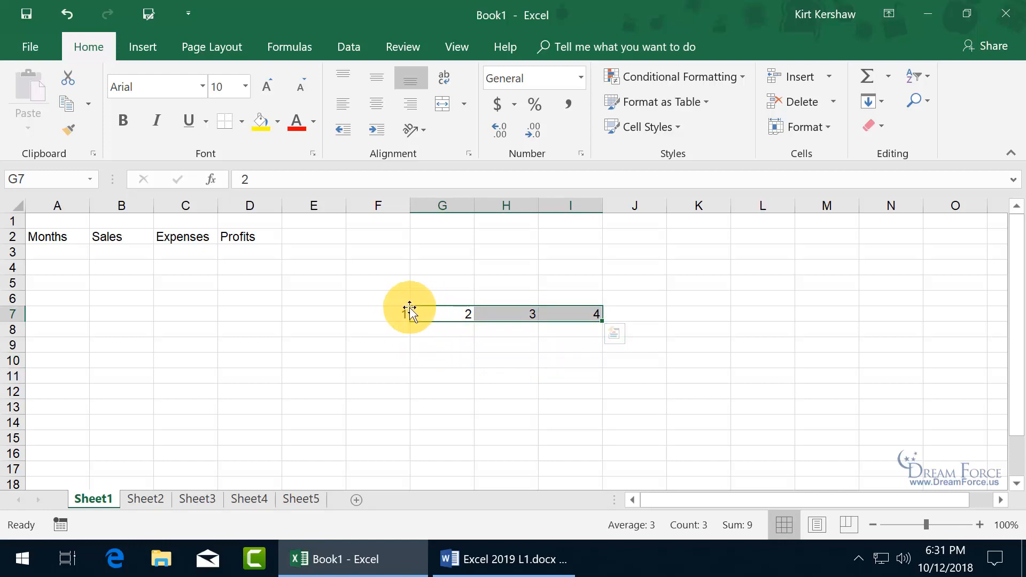
left_click_drag(409, 310, 593, 364)
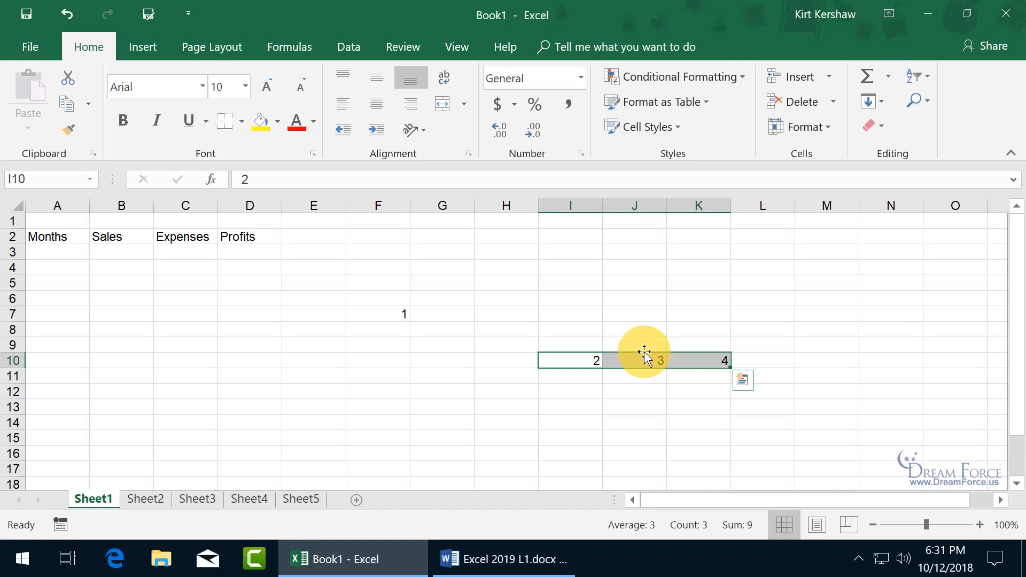
left_click_drag(645, 352, 517, 315)
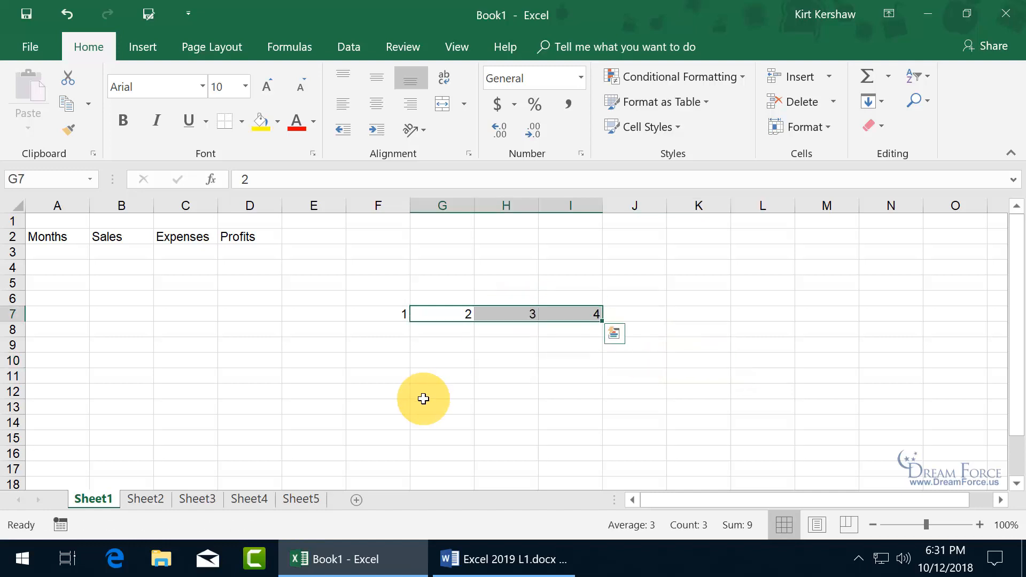
left_click(495, 335)
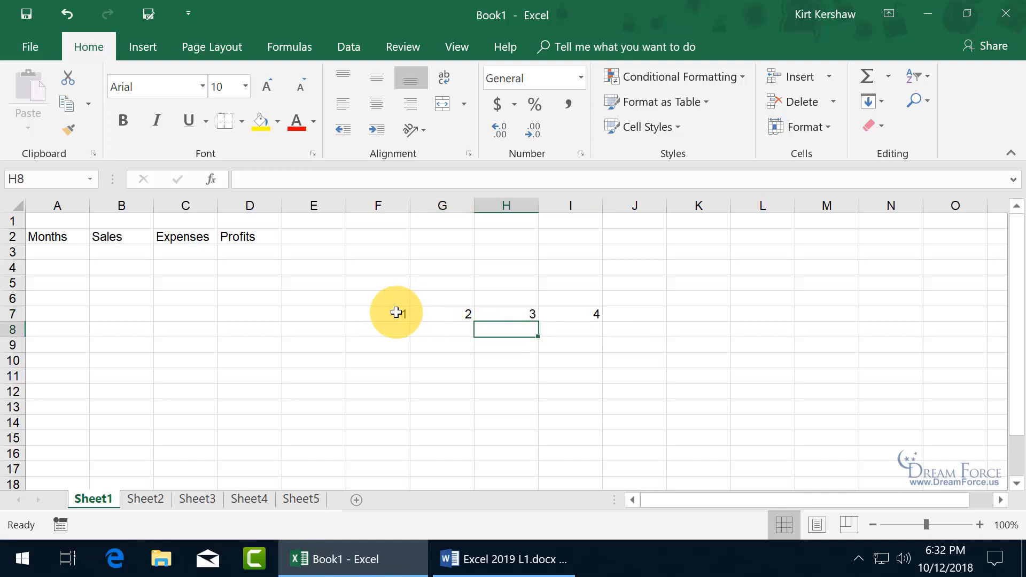
Clear the numbers from cells F7 through I7
left_click_drag(394, 312, 553, 316)
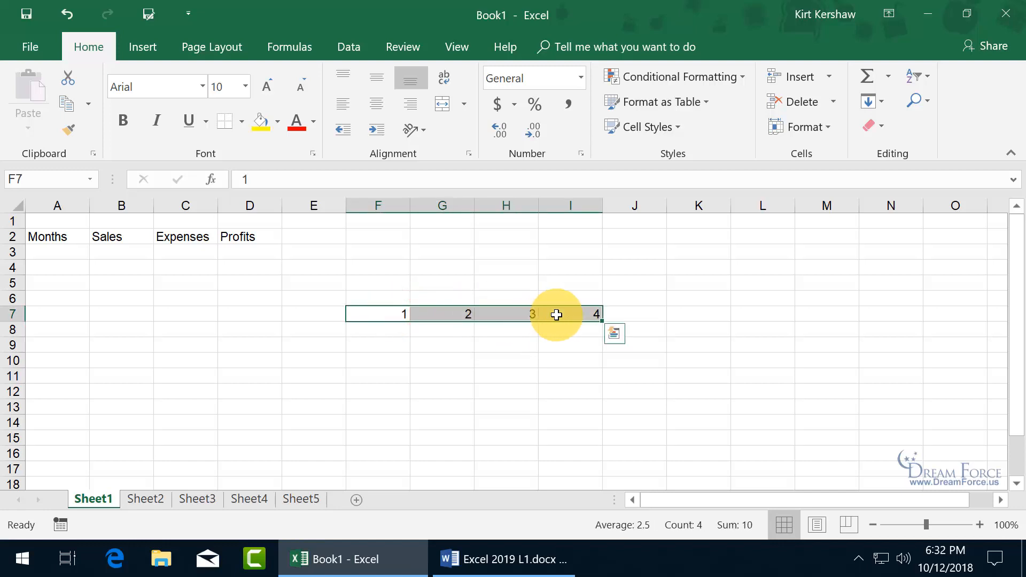
key("Delete")
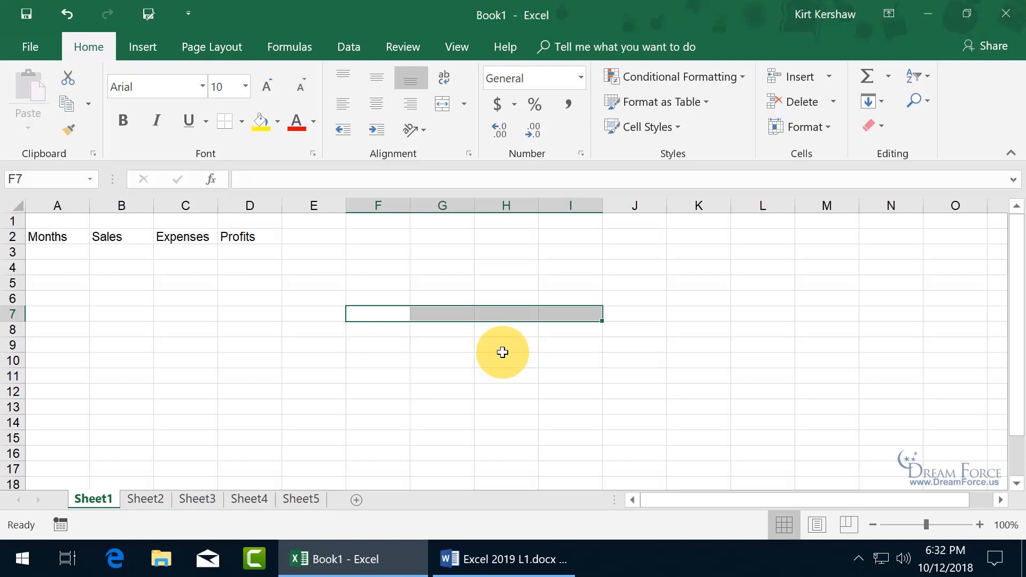
Enter January in A3 and February in A4 below the Months heading
left_click(67, 259)
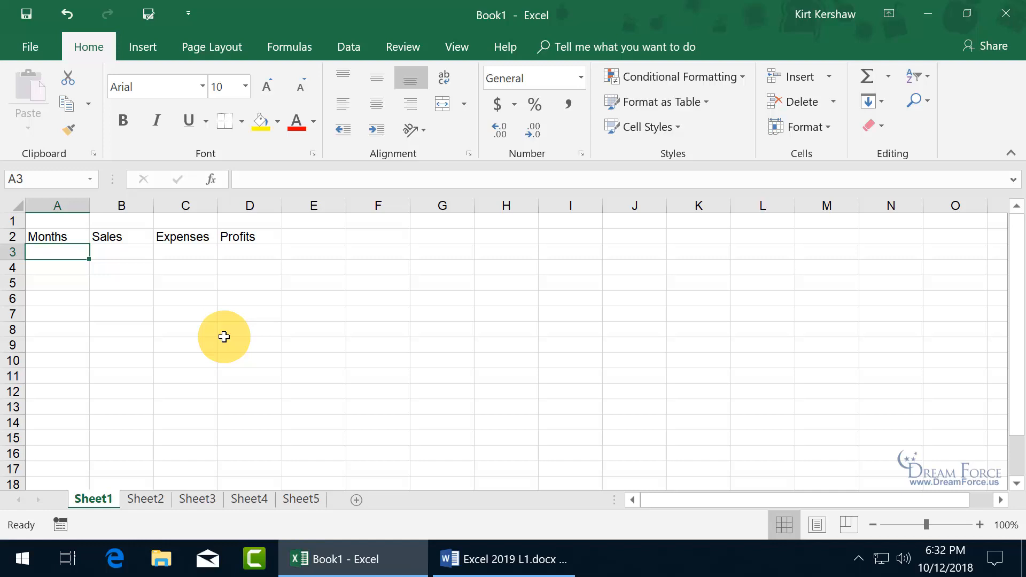
type("January")
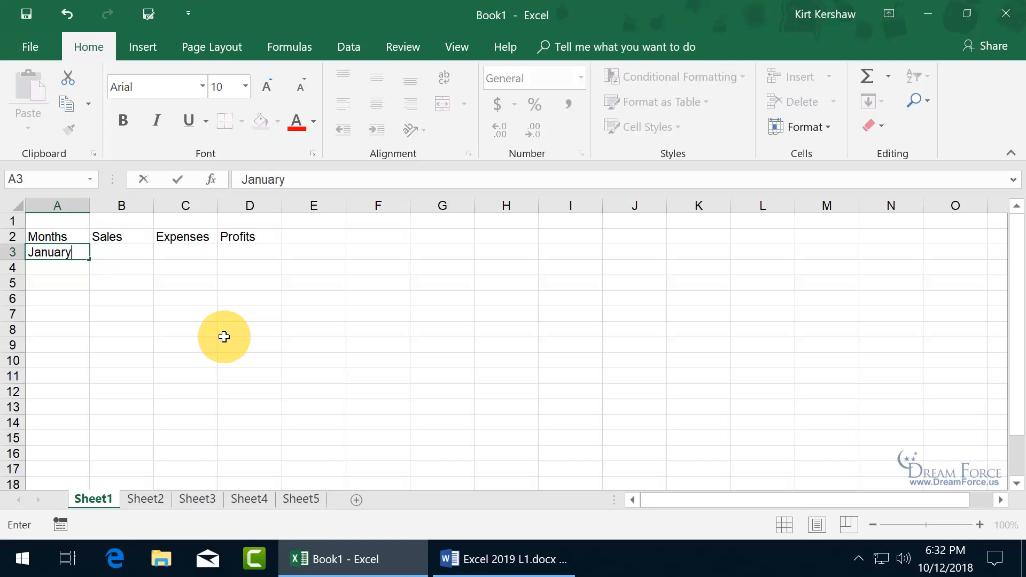
key("Return")
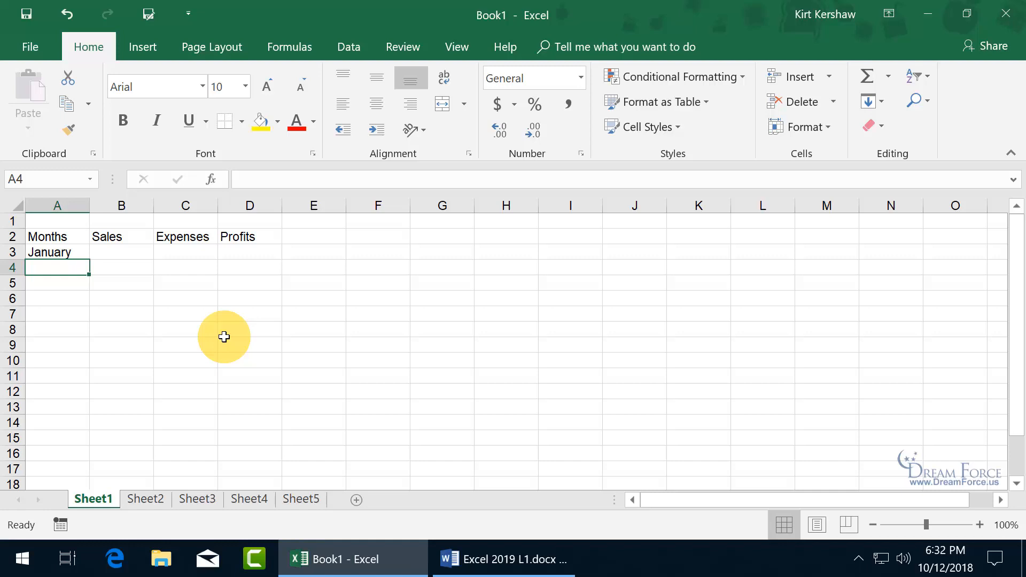
type("February")
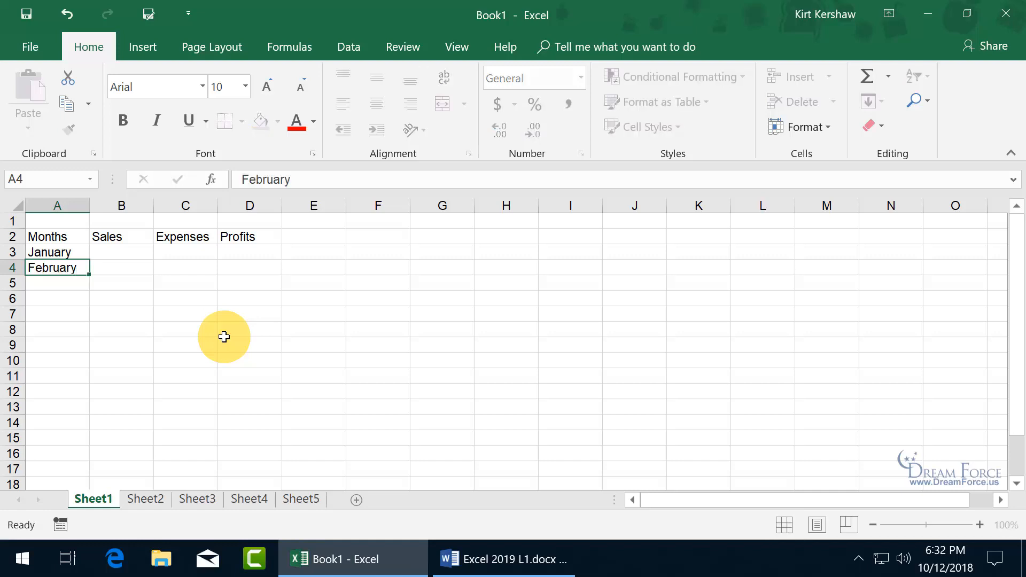
key("Return")
Enter Months in cell A5 by accepting the AutoComplete suggestion
type("Months")
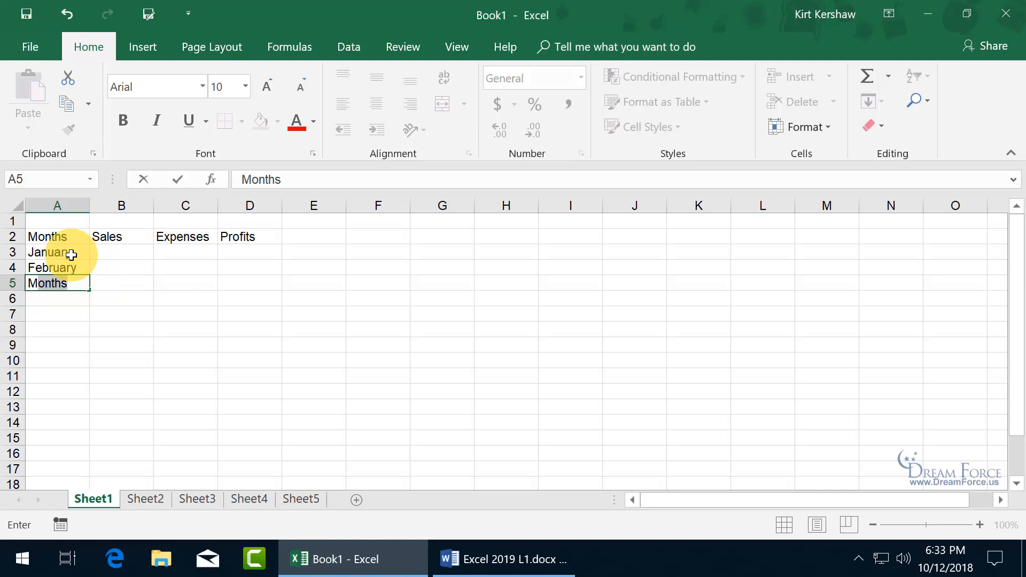
key("Return")
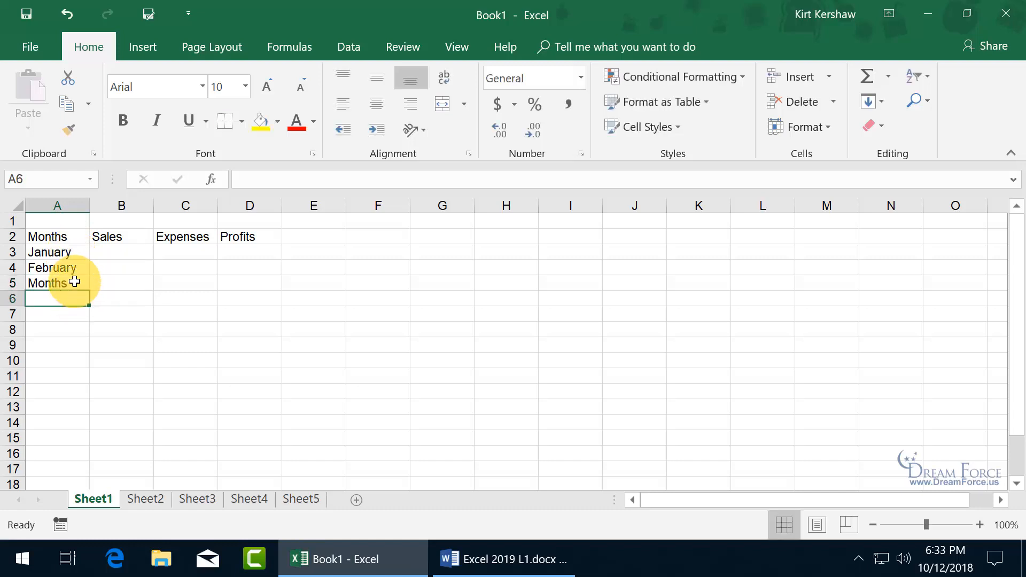
Replace the entry in cell A5 with March
left_click(75, 282)
type("M")
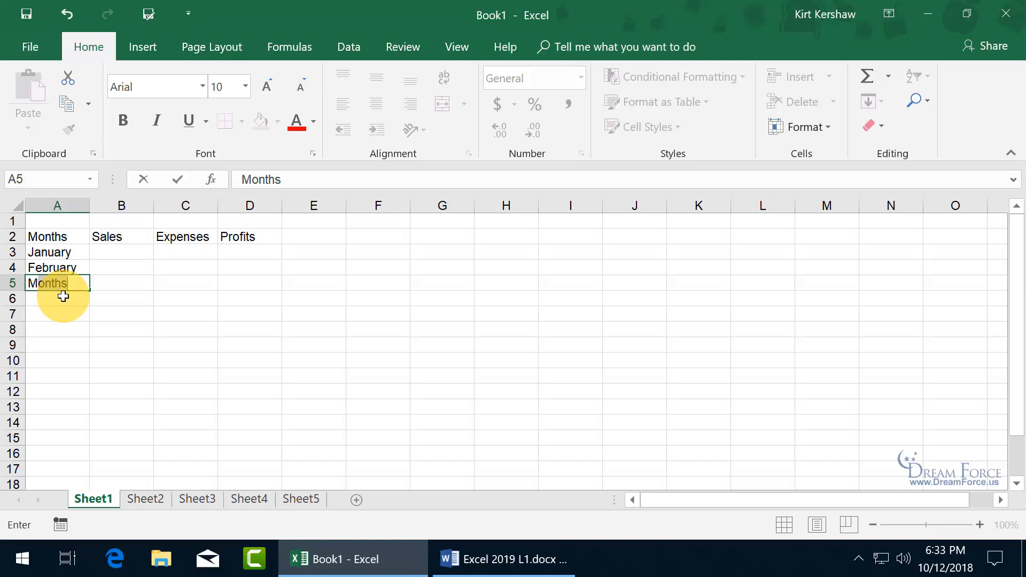
type("arch")
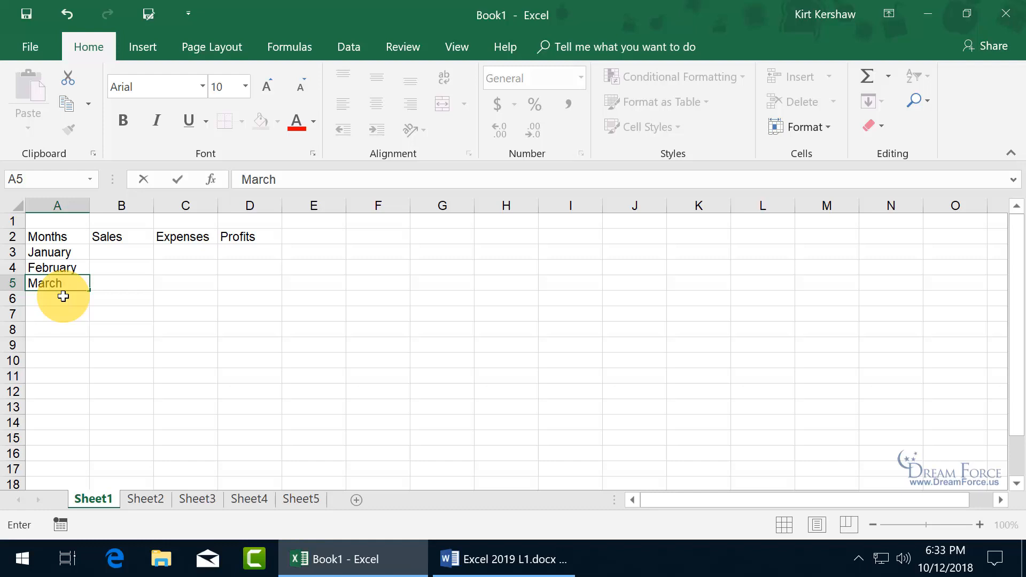
key("Return")
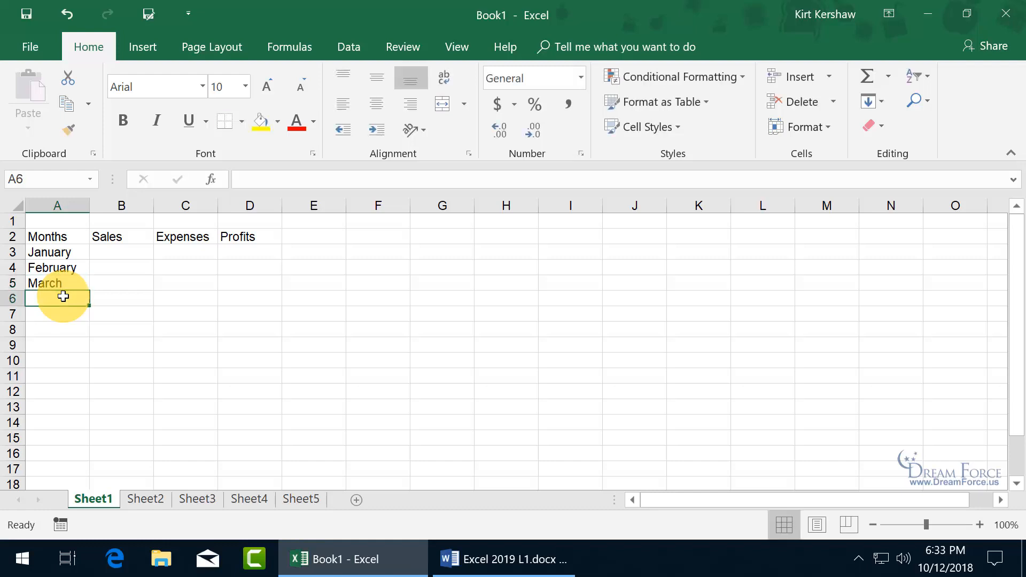
type("M")
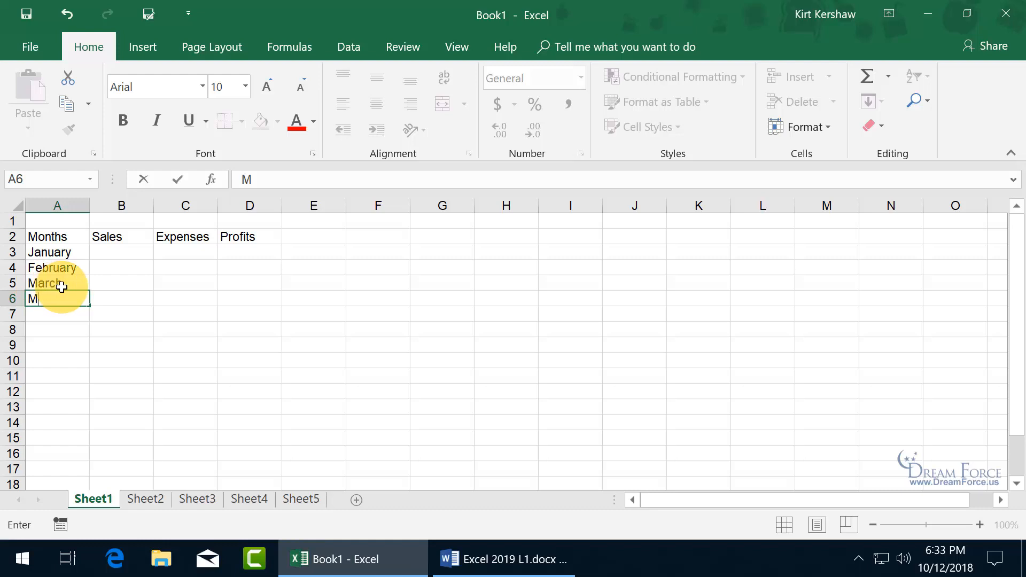
type("arch")
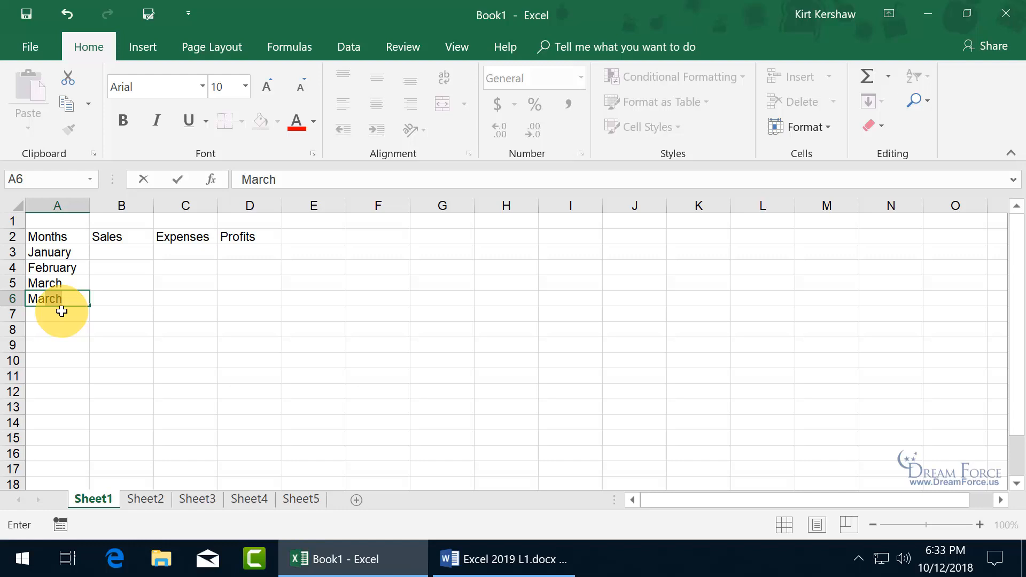
key("Escape")
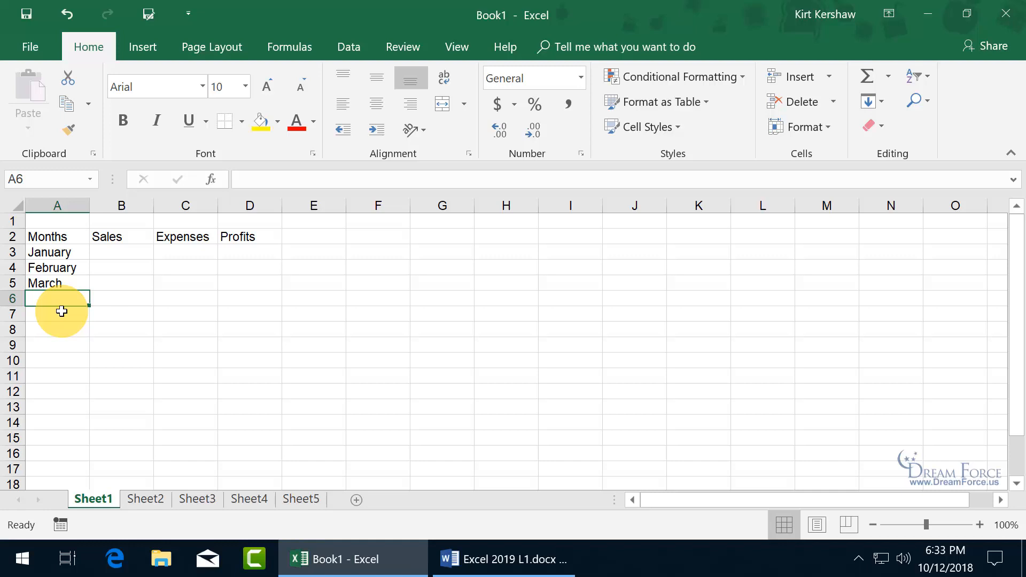
Enter the row label Totals in cell A7, leaving a blank row below March
left_click(61, 311)
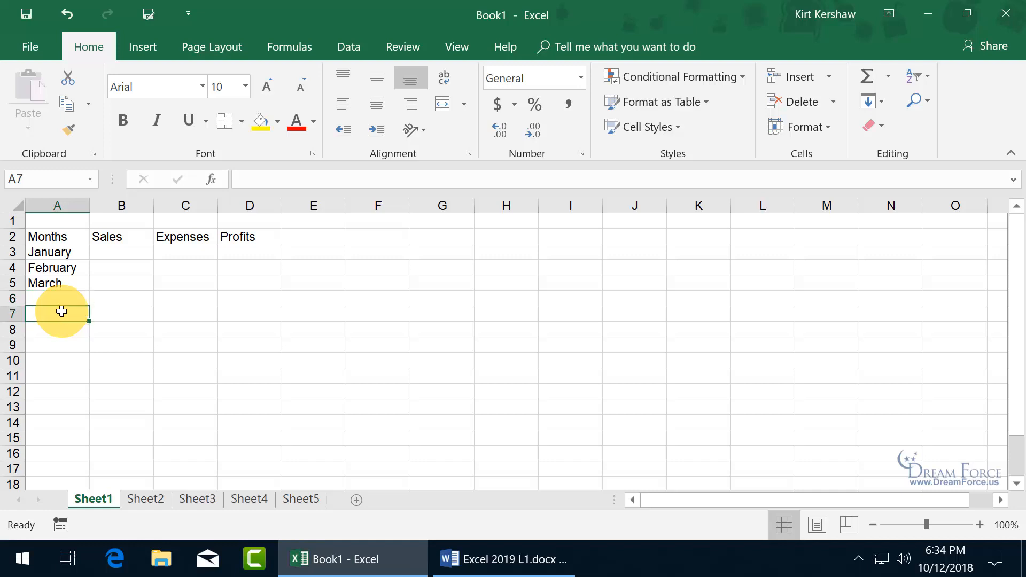
type("Totals")
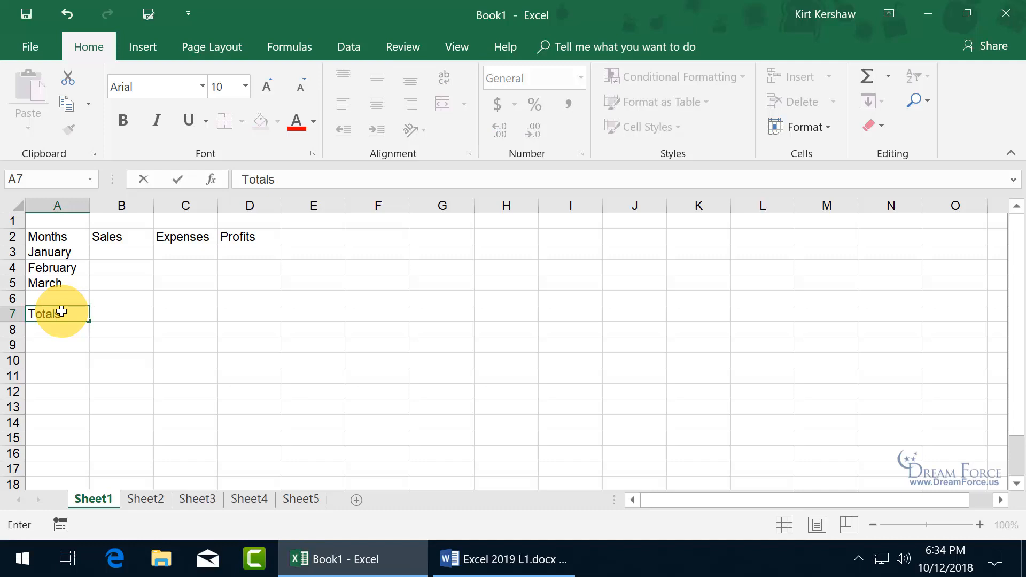
key("Return")
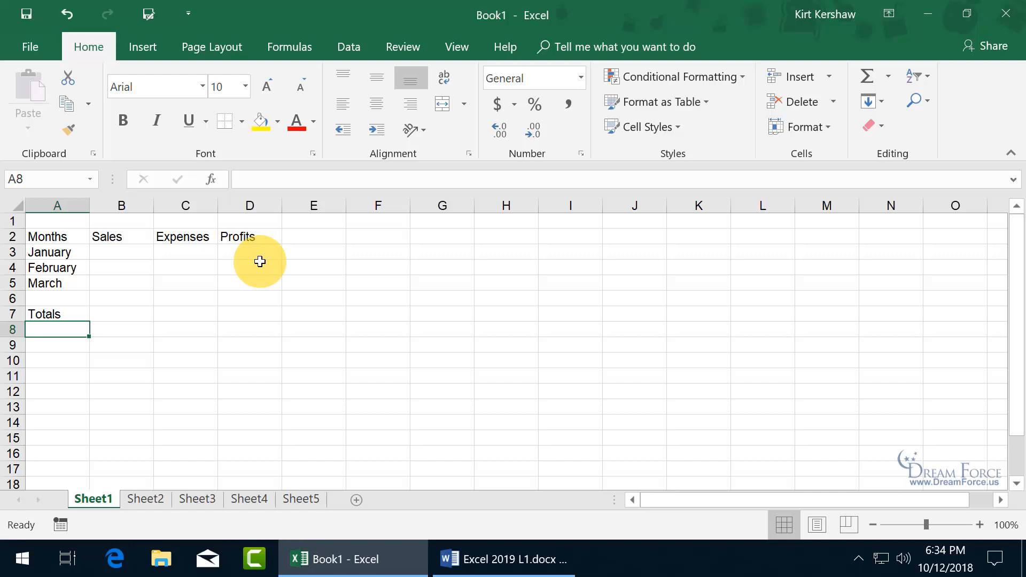
Enter the Sales figures 500, 685 and 195 for January to March in cells B3 through B5
left_click(125, 252)
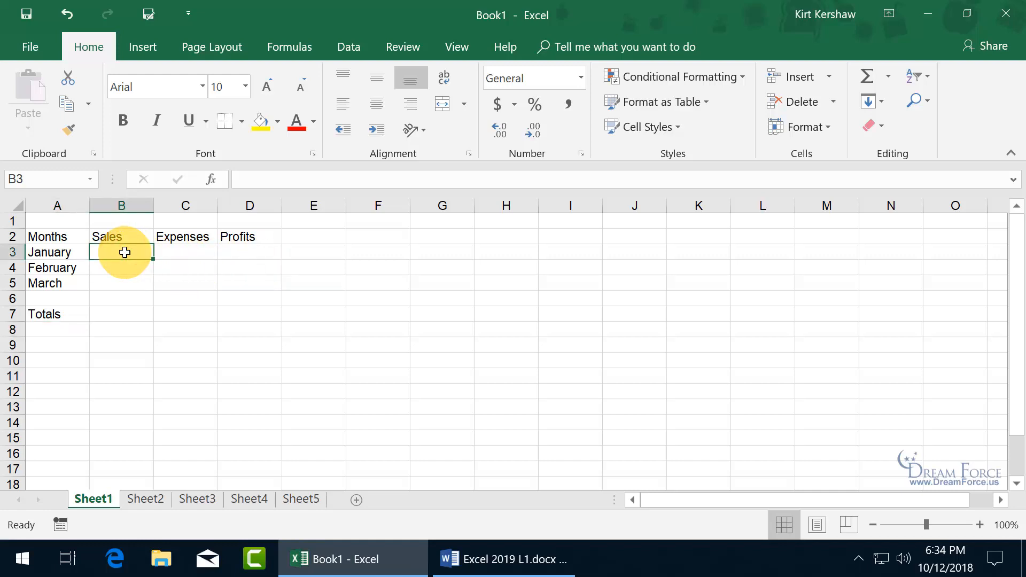
type("500")
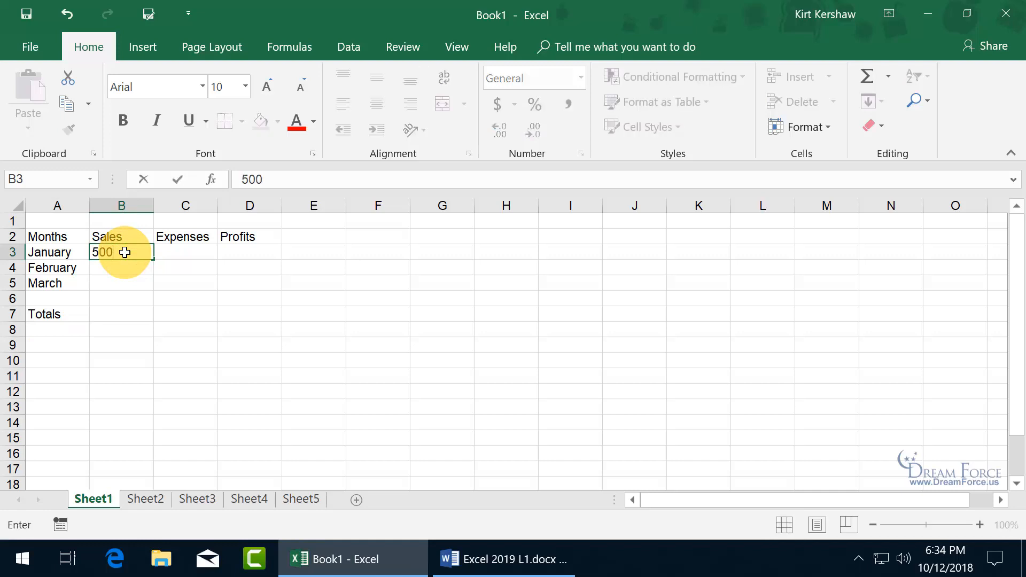
key("Return")
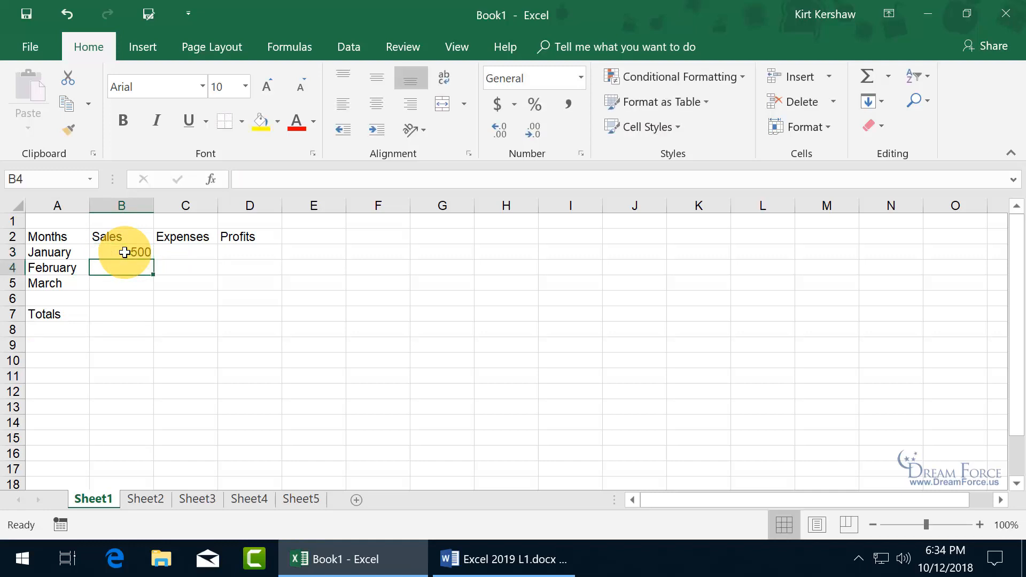
type("685")
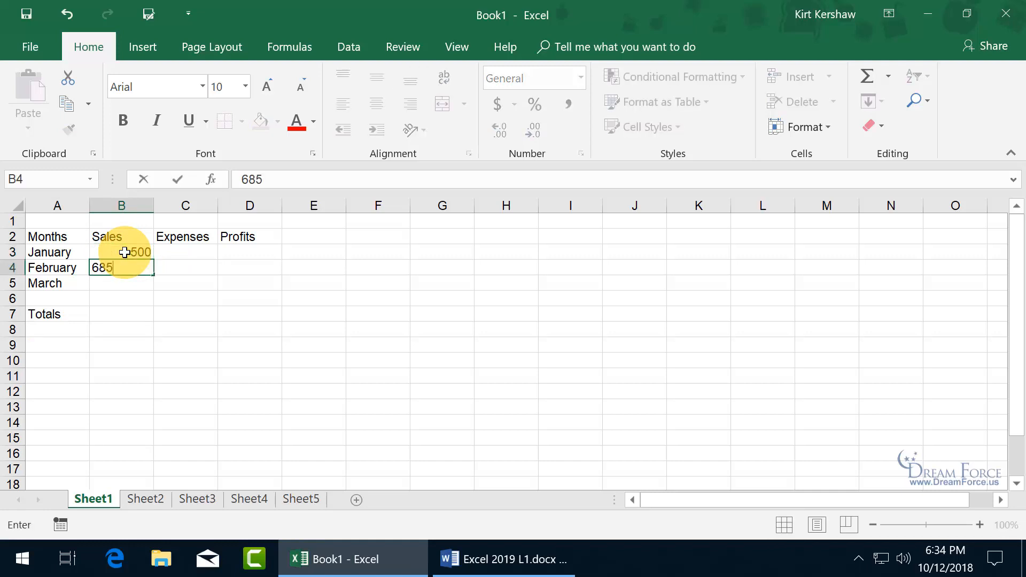
key("Return")
type("195")
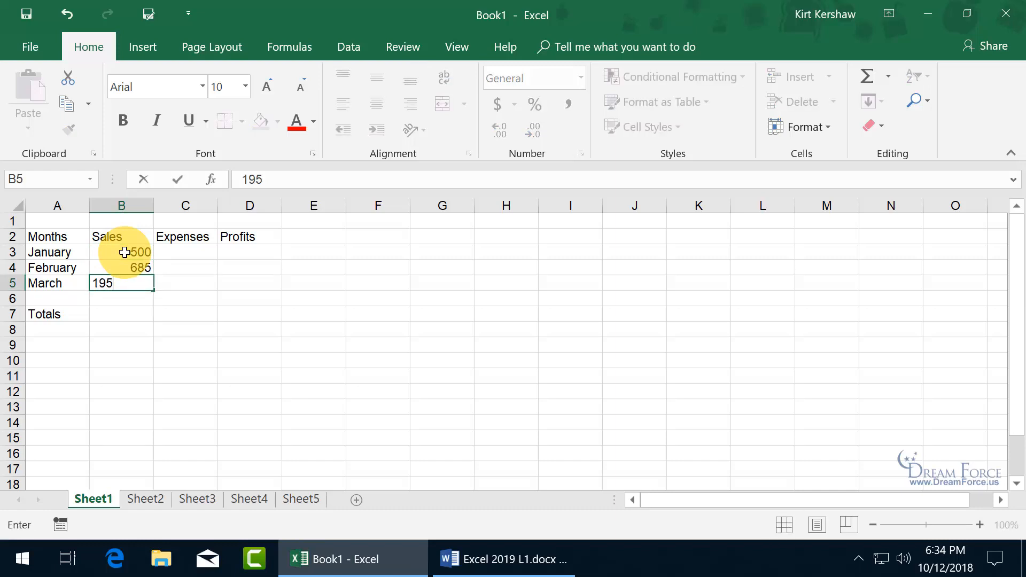
key("Return")
Enter the Expenses figures 110, 190 and 5 for January to March in cells C3 through C5
left_click(125, 252)
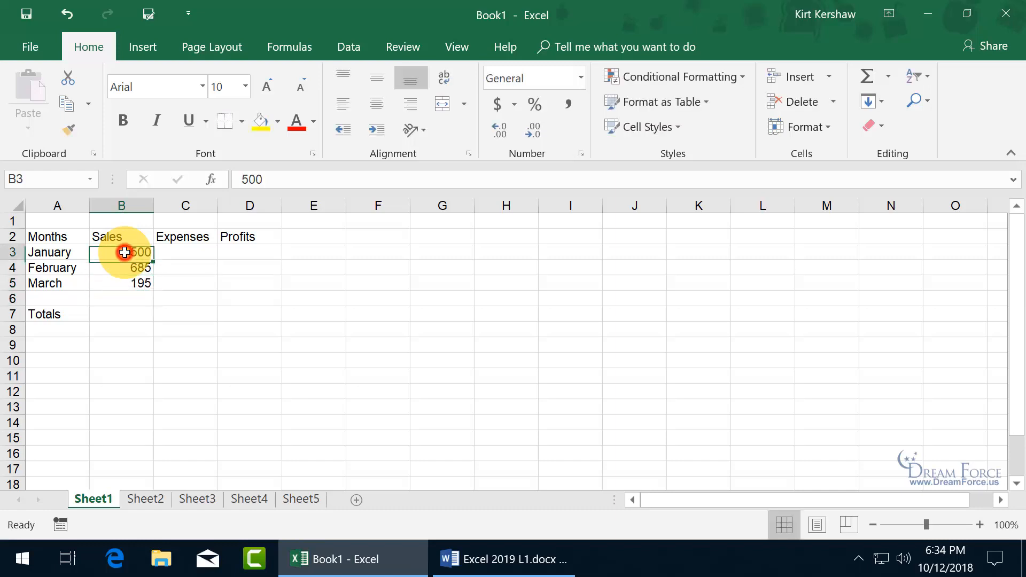
key("Tab")
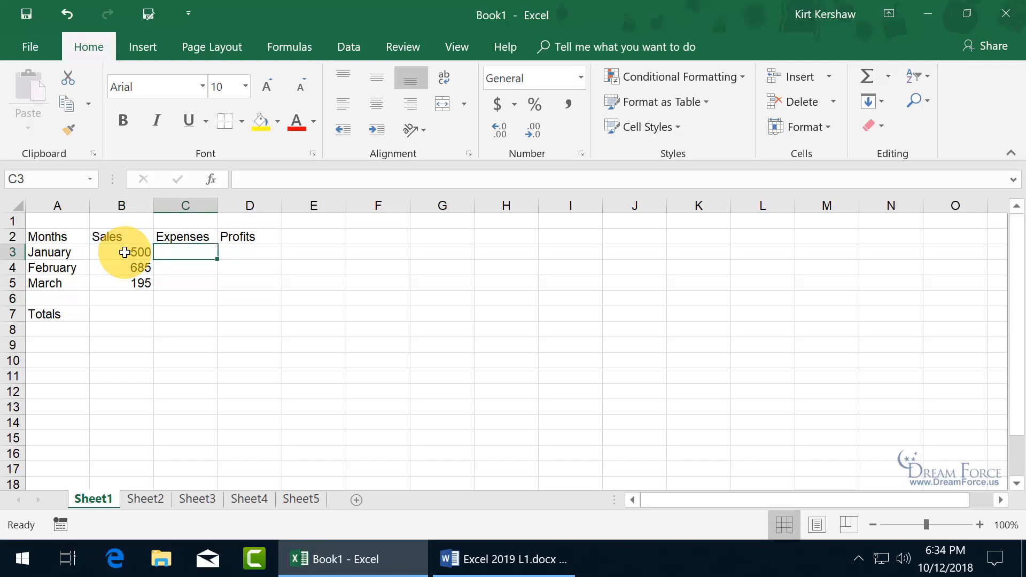
left_click(124, 252)
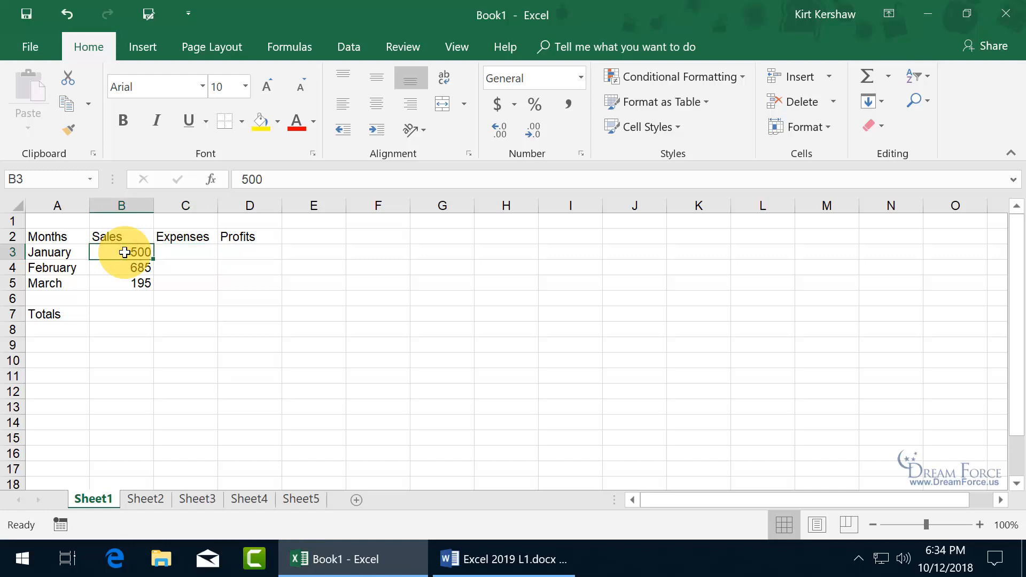
key("Right")
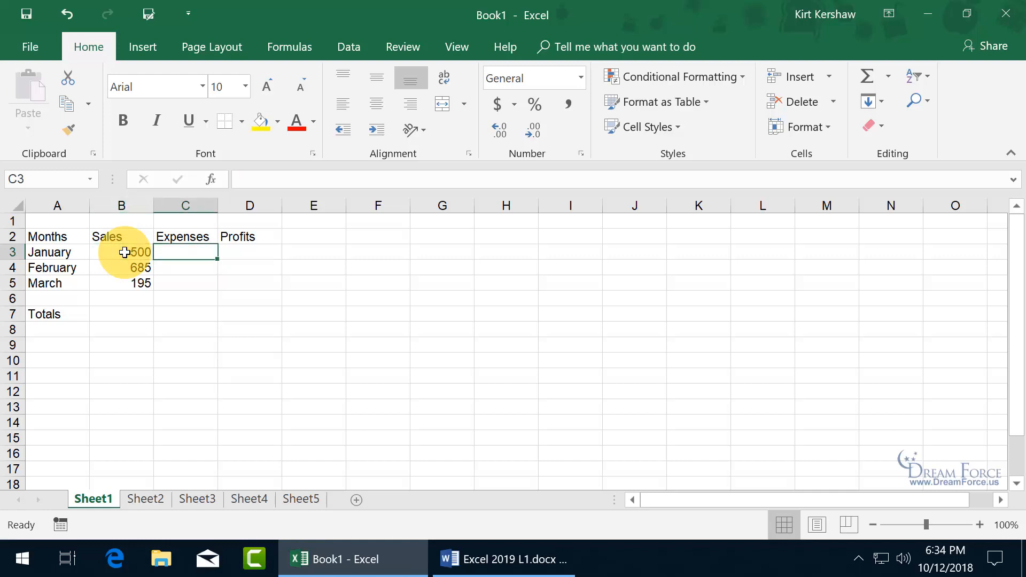
type("110")
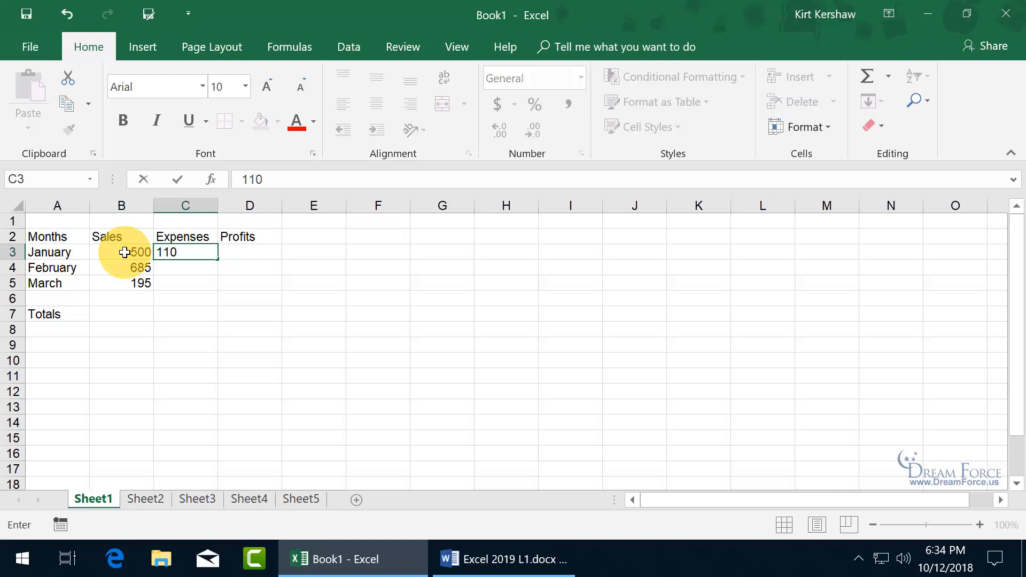
left_click(131, 267)
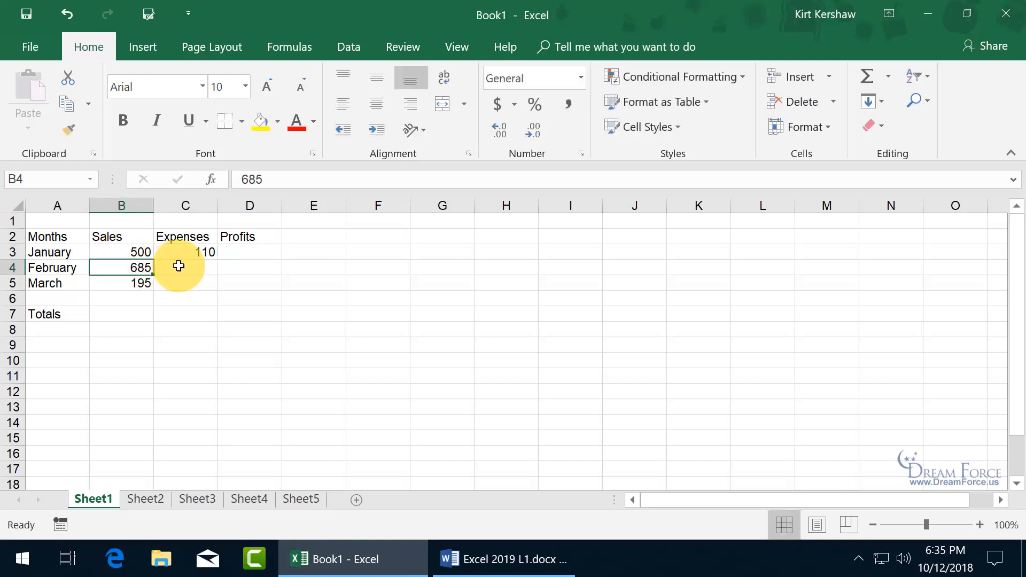
left_click(179, 266)
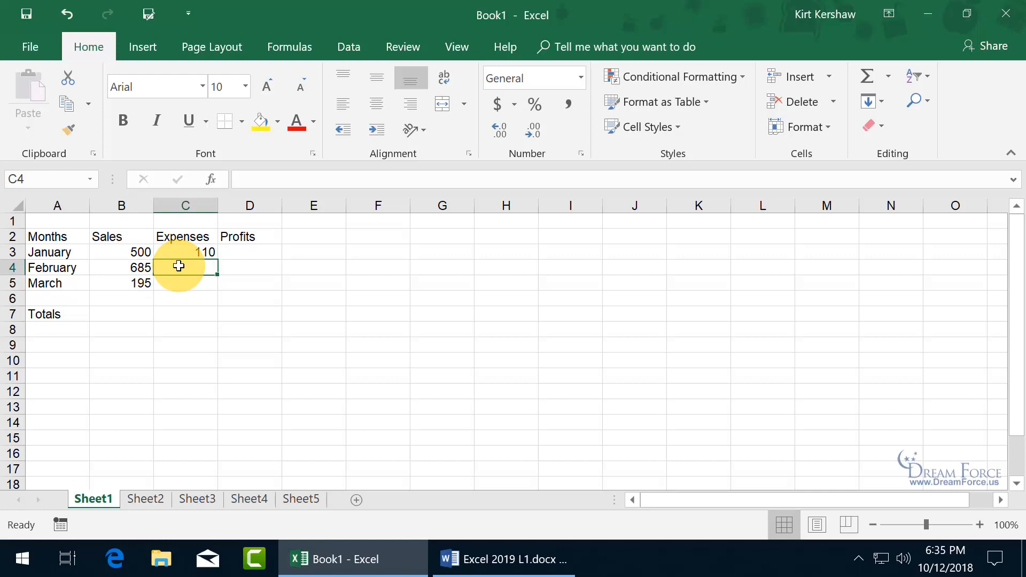
type("190")
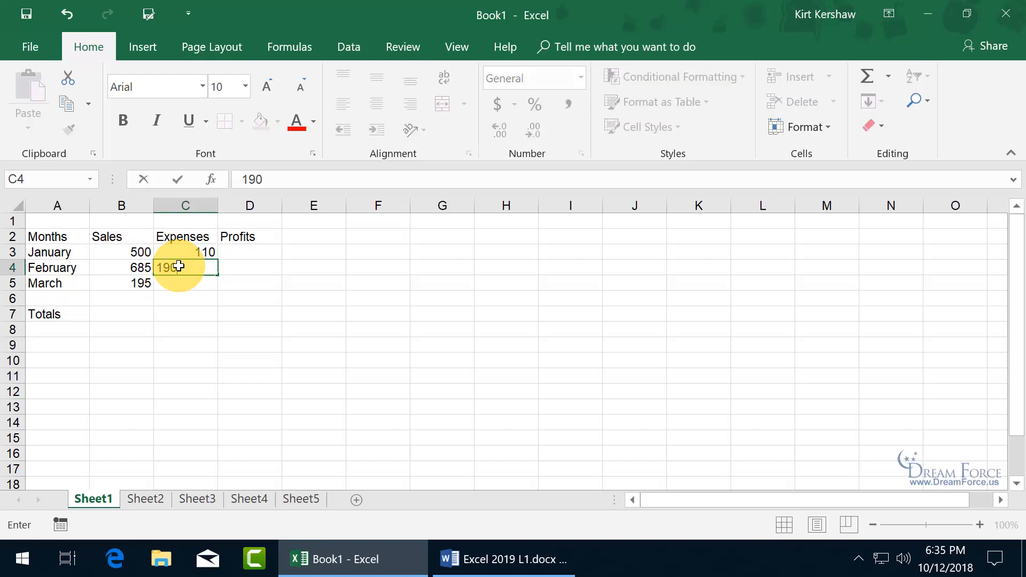
key("Return")
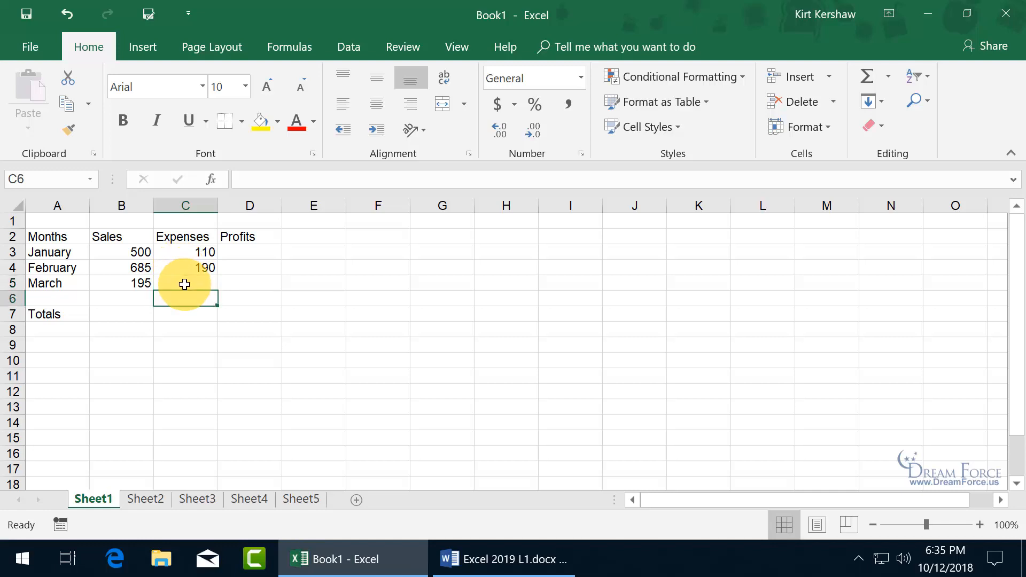
key("Up")
left_click(184, 285)
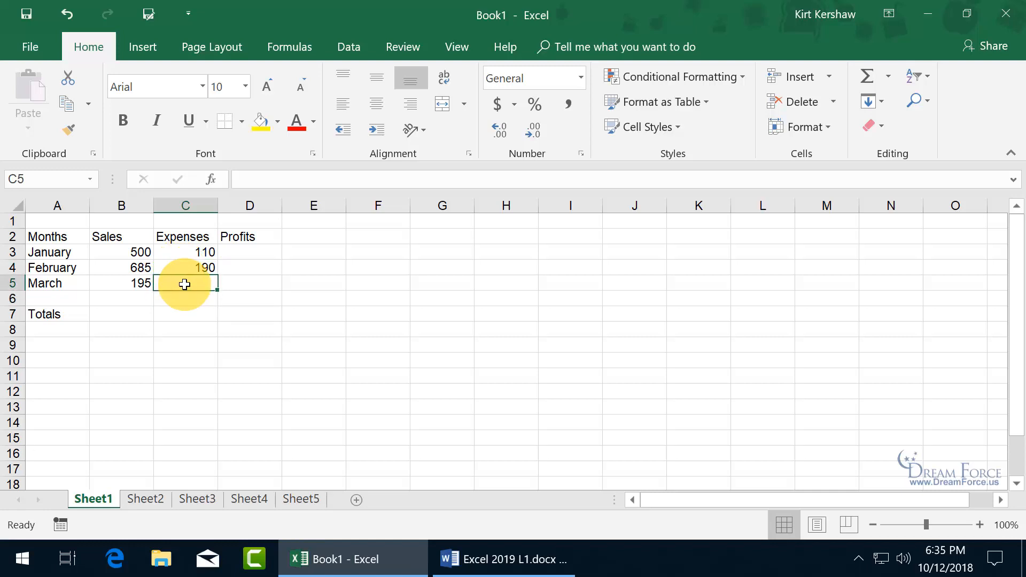
type("5")
key("Return")
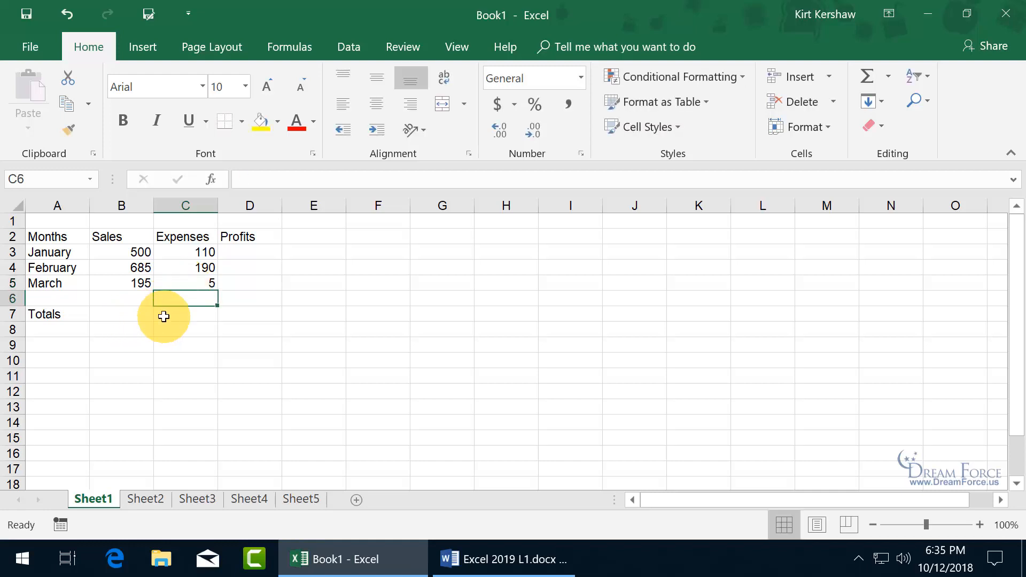